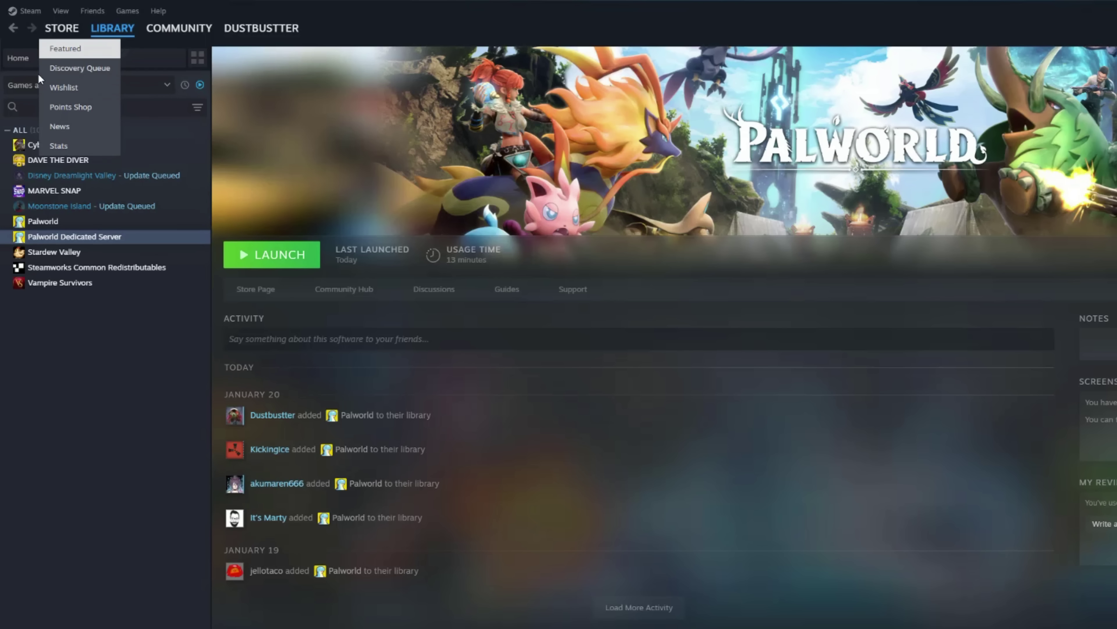
- Check that the library filter includes games and tools, and select Palworld Dedicated Server
click(146, 86)
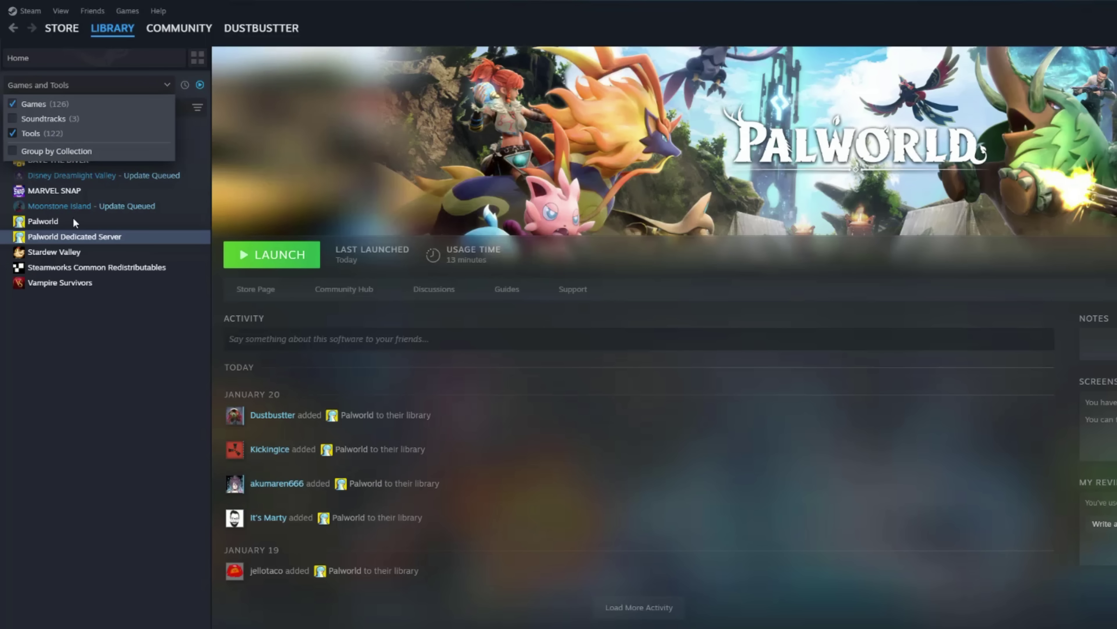
click(92, 373)
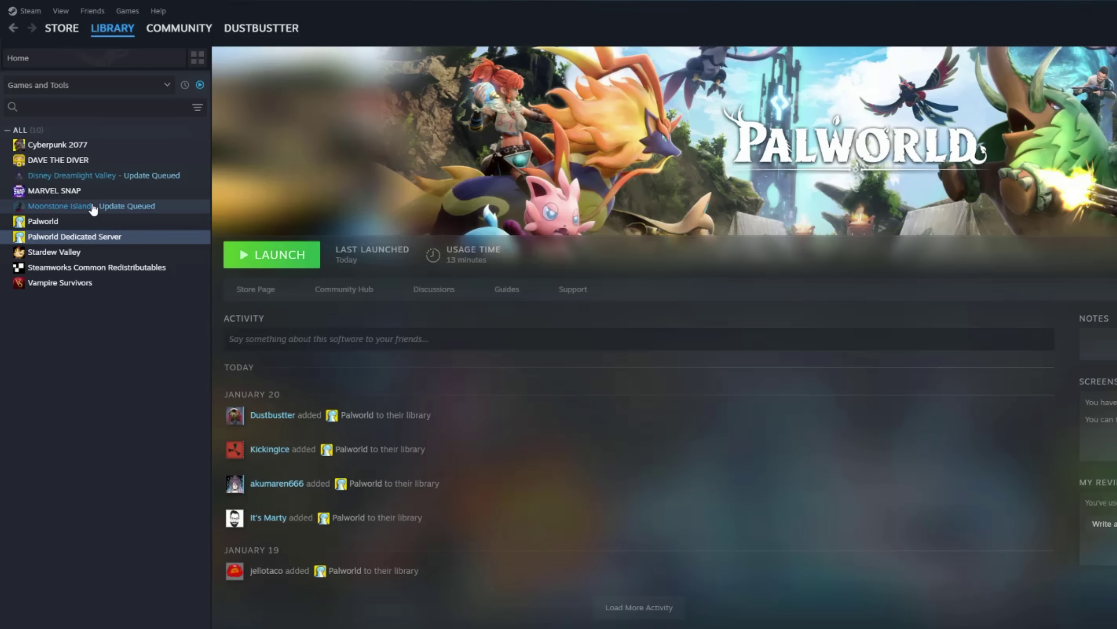
click(87, 238)
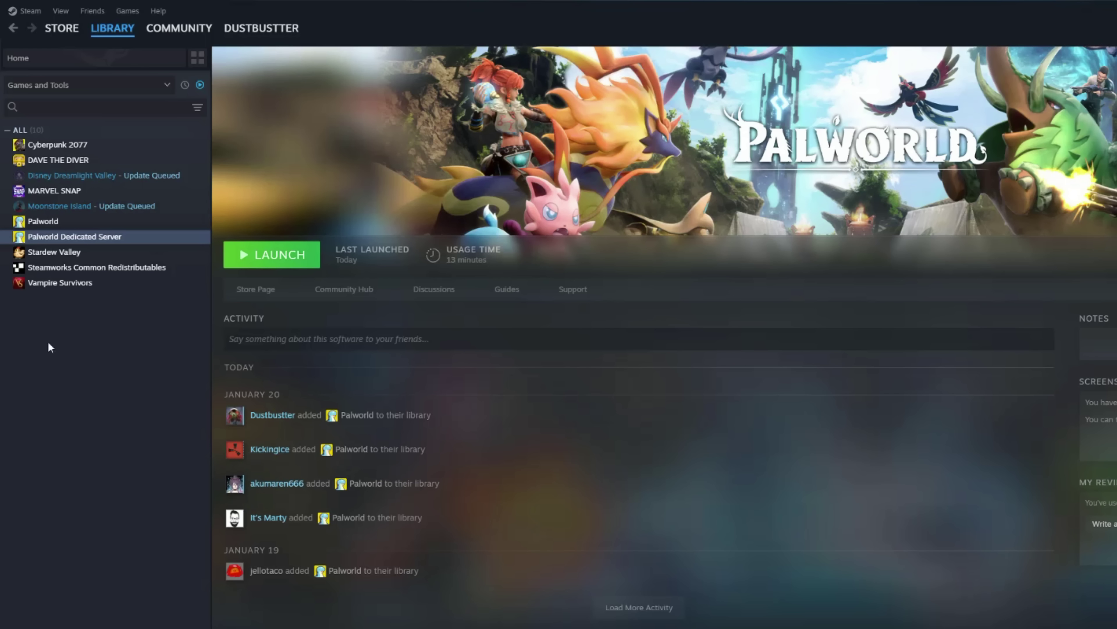
- Browse the local files of Palworld Dedicated Server
right_click(73, 240)
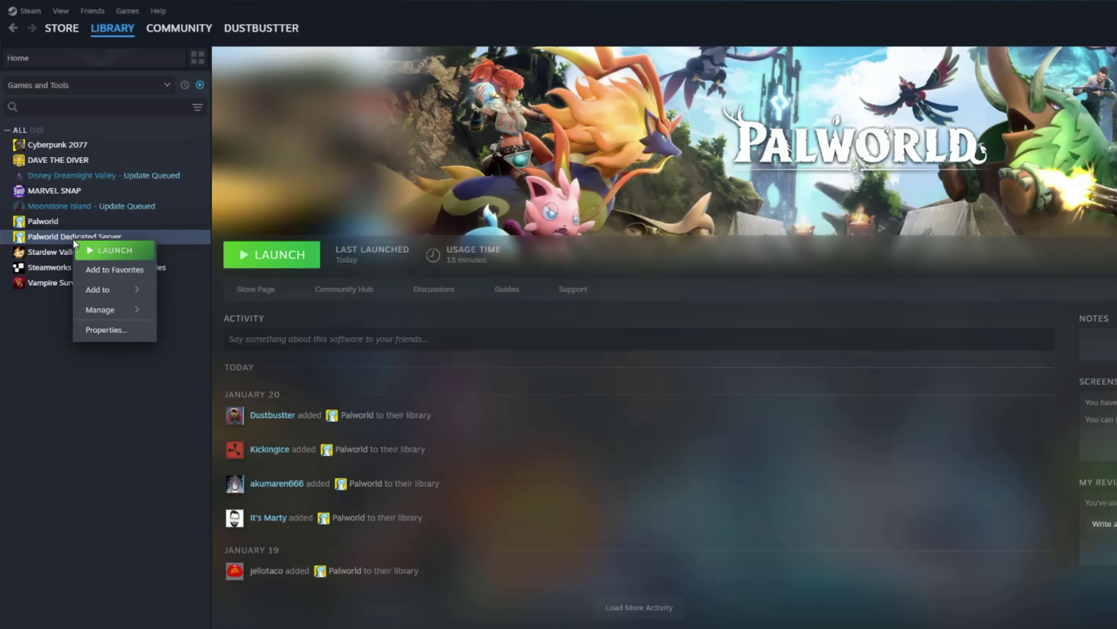
mouse_move(117, 315)
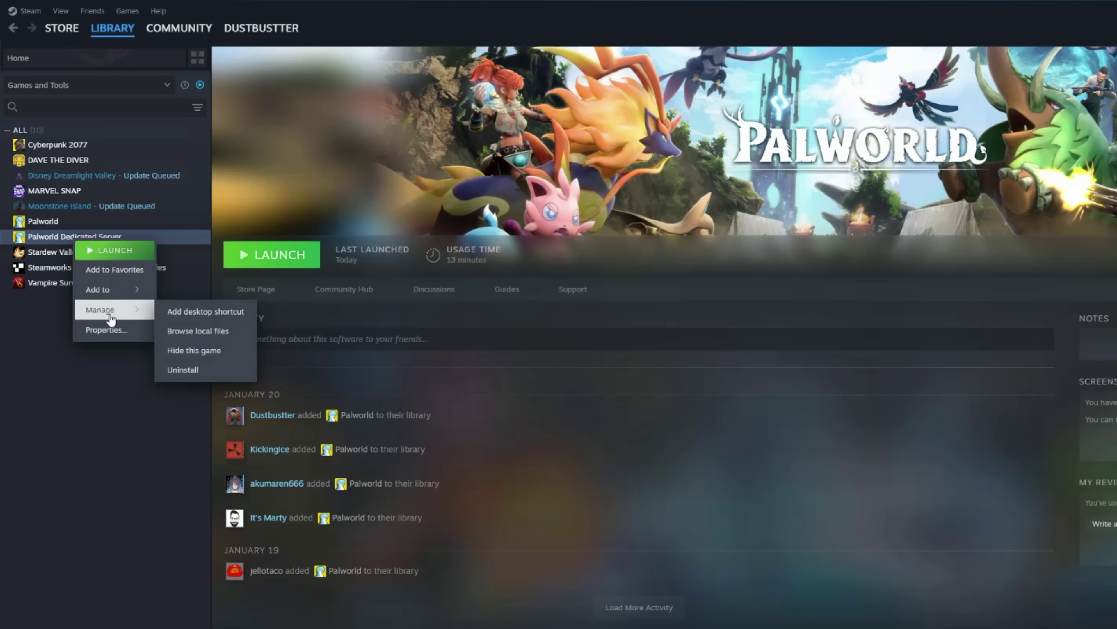
click(198, 333)
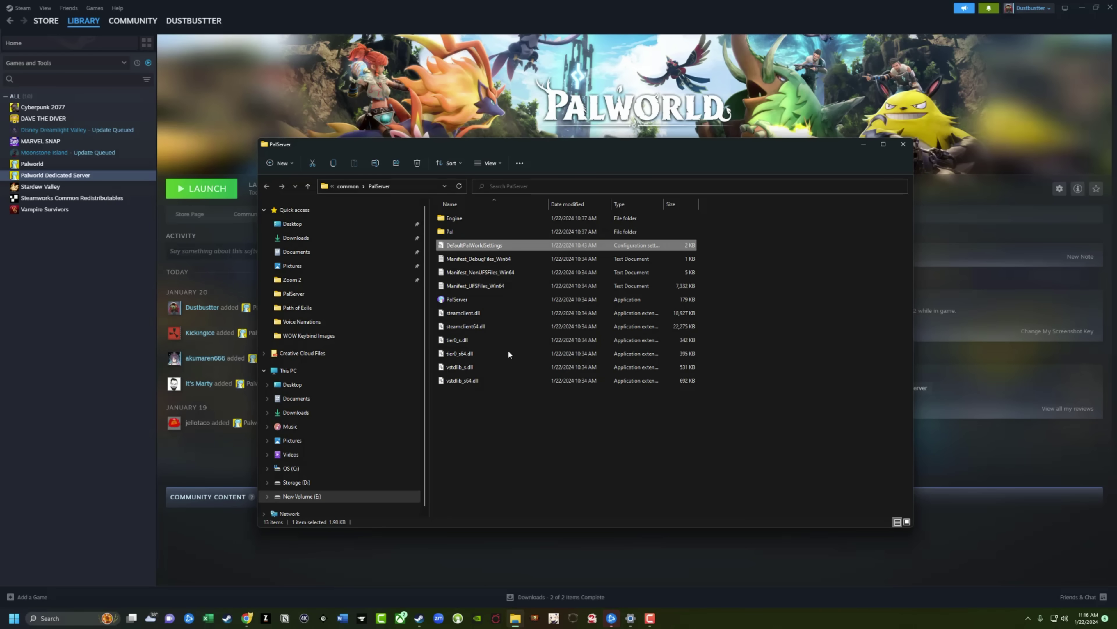
- Run the PalServer application once from its install folder and close its console window
double_click(461, 300)
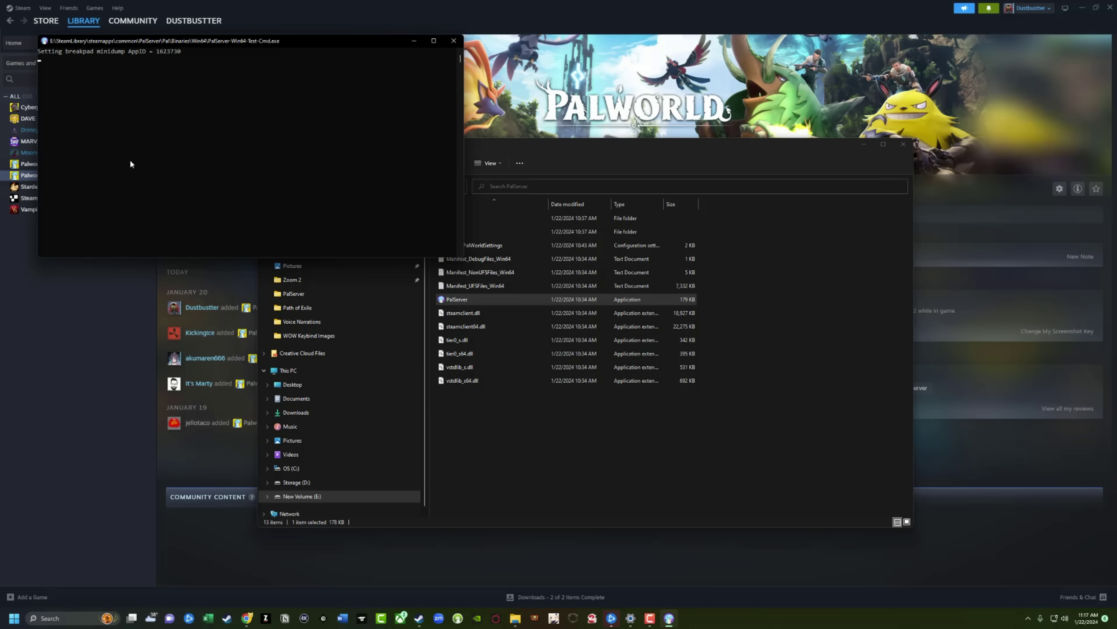
click(454, 40)
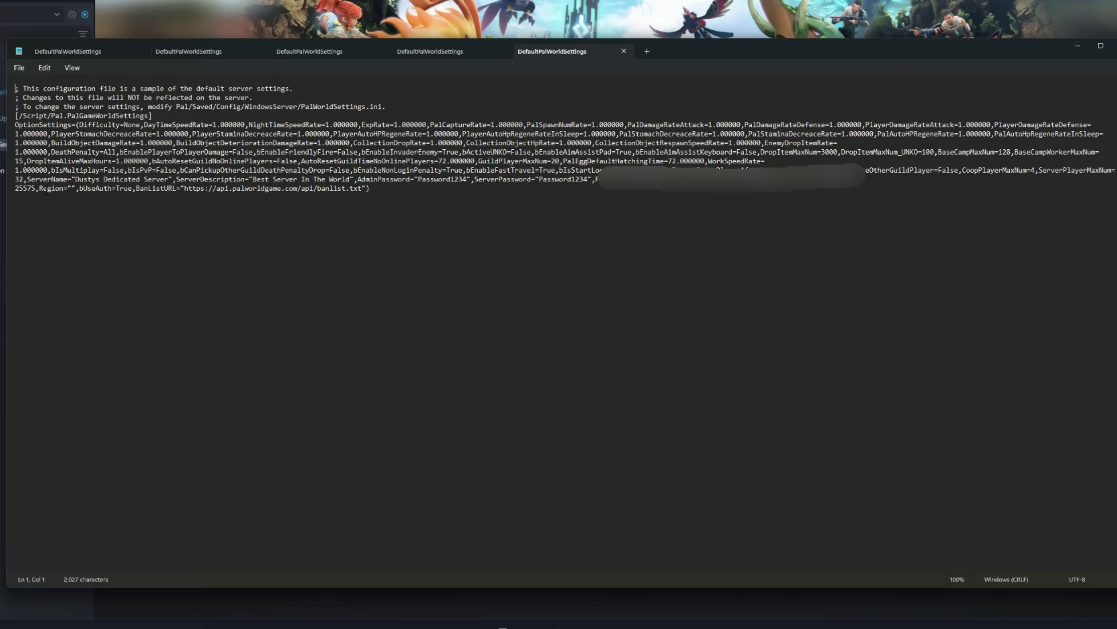
- Review the server settings from ServerName to Region in the DefaultPalWorldSettings file, especially PublicPort and the public IP entry
drag(27, 180, 138, 227)
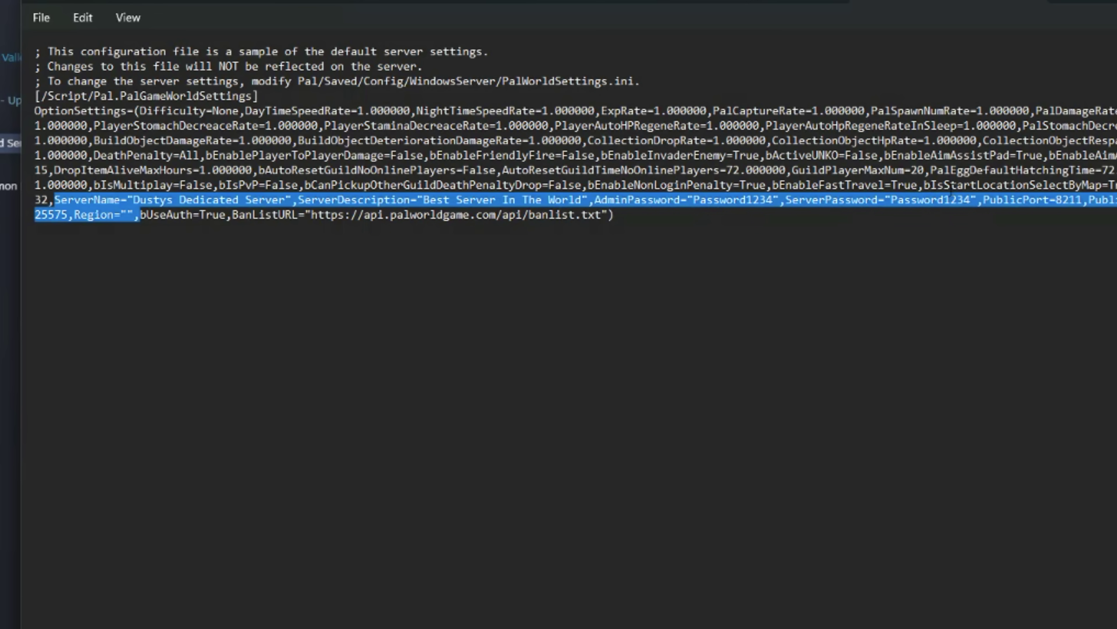
click(1012, 249)
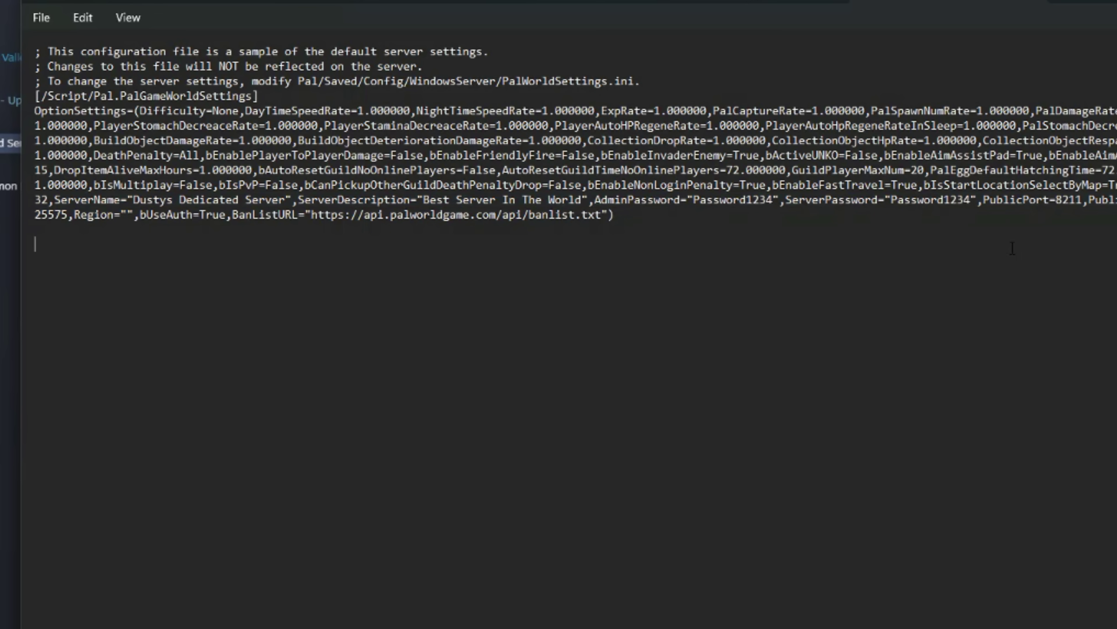
drag(982, 200, 1067, 203)
drag(811, 206, 824, 205)
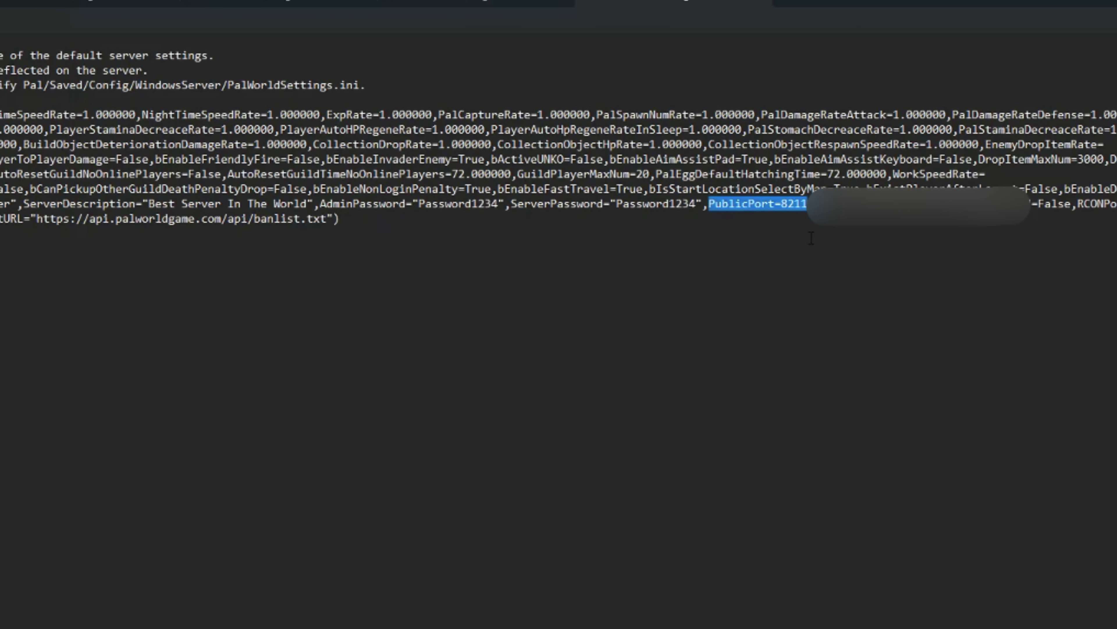
key(Right)
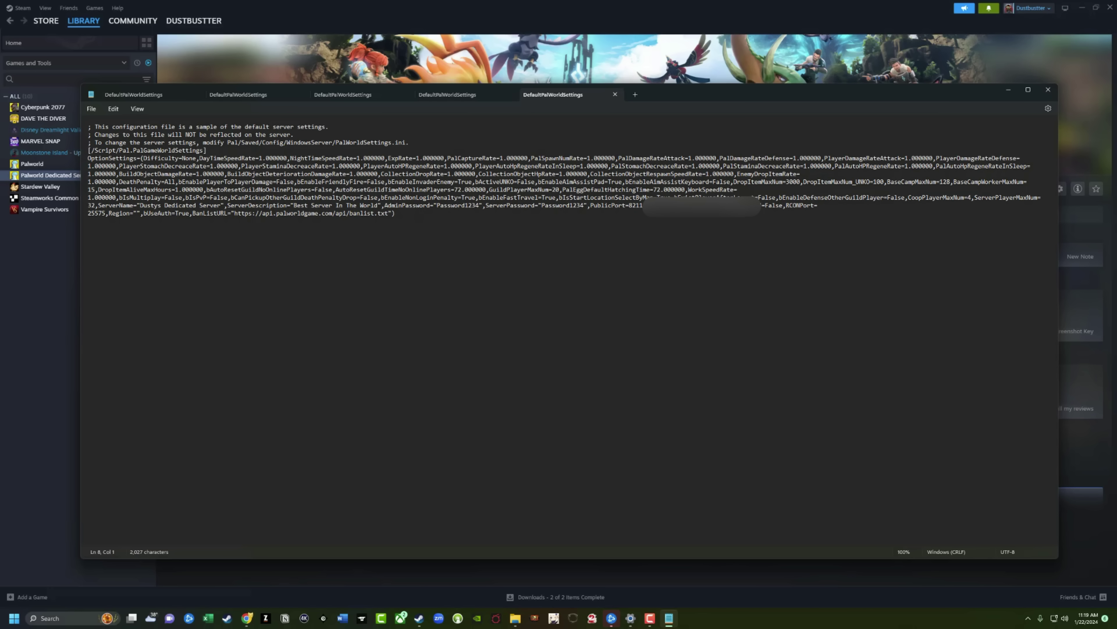
- Open Command Prompt, run ipconfig and highlight the IPv4 Address line of the Wi-Fi adapter
click(46, 617)
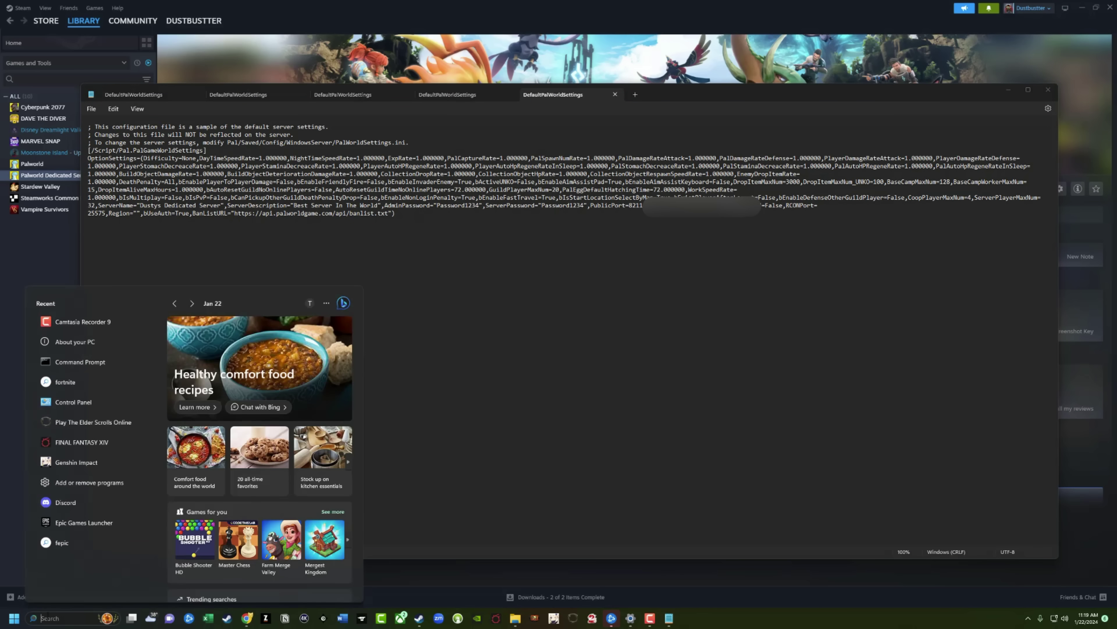
text(cmd)
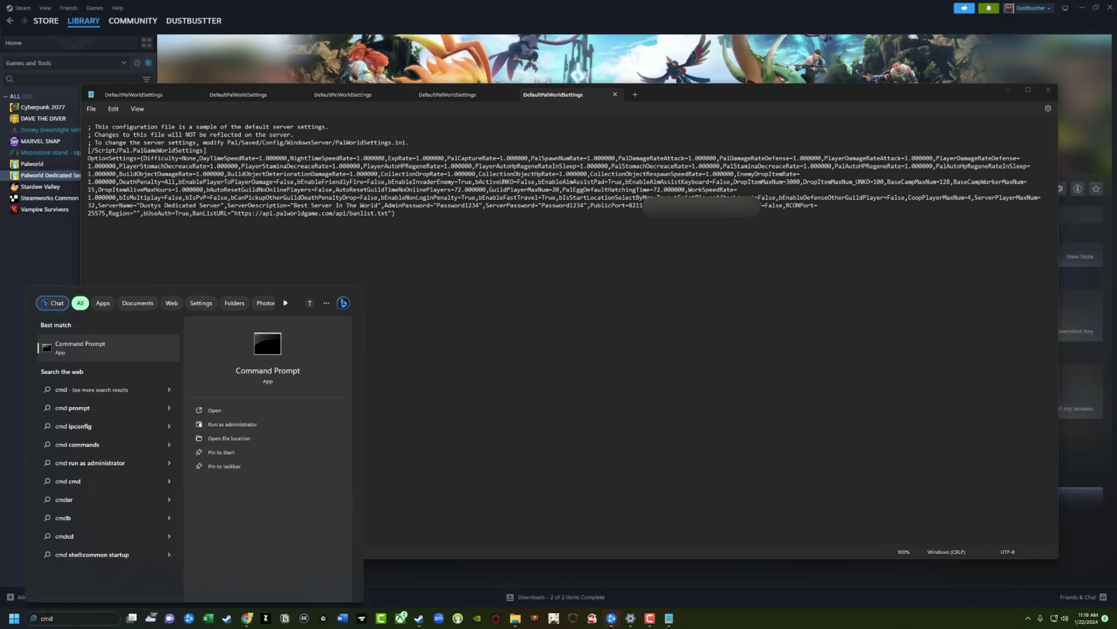
key(Return)
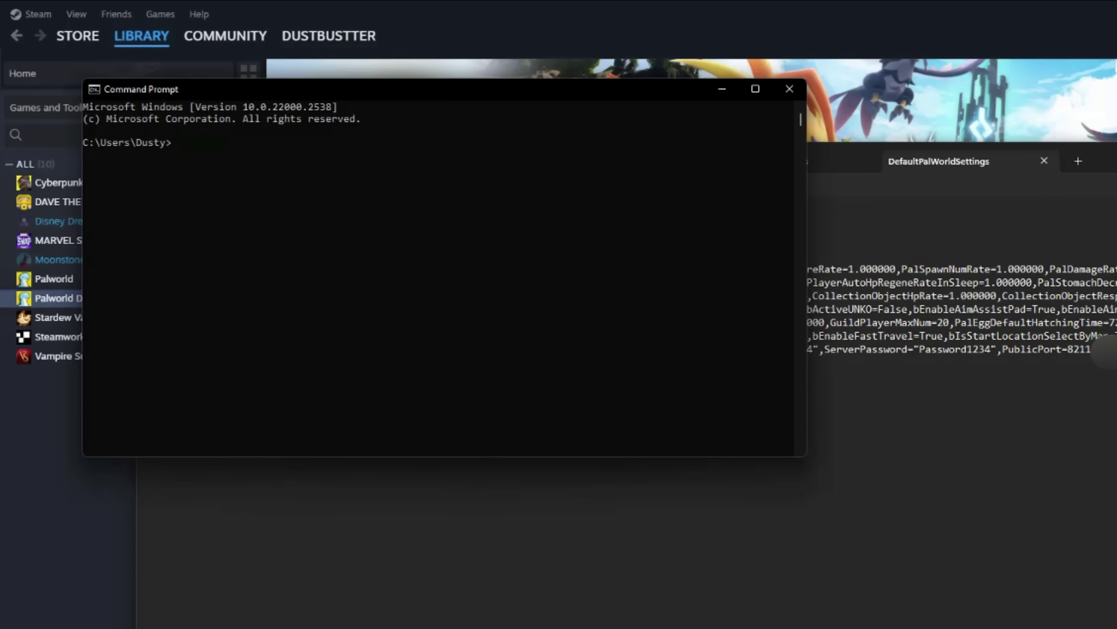
text(ip)
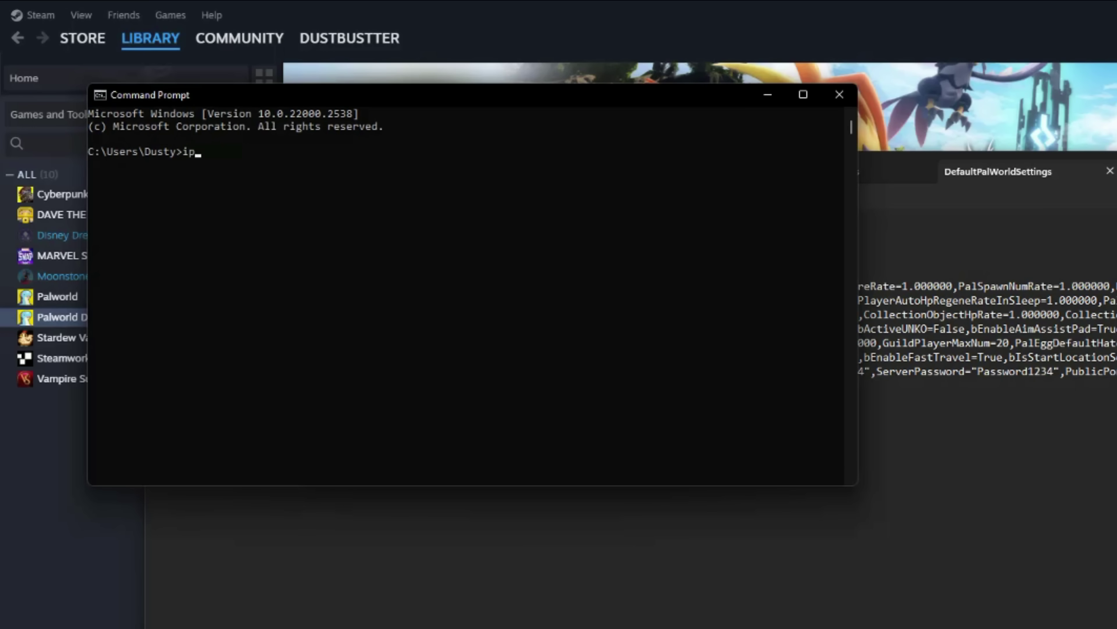
text(config)
key(Return)
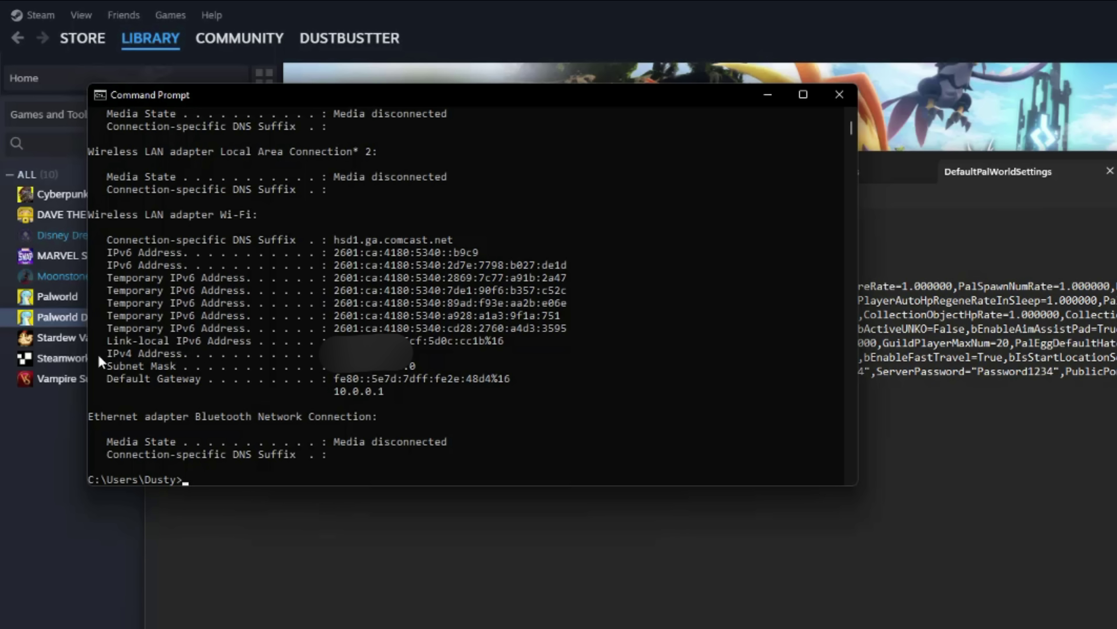
drag(101, 354, 211, 349)
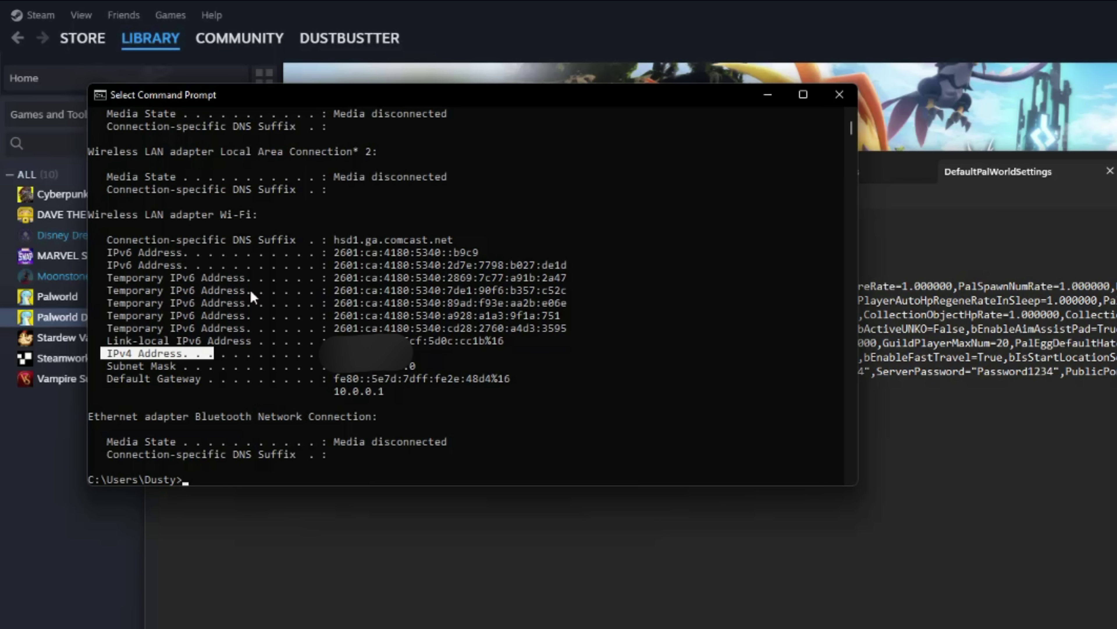
- Switch back to Notepad and save the DefaultPalWorldSettings file
click(1002, 617)
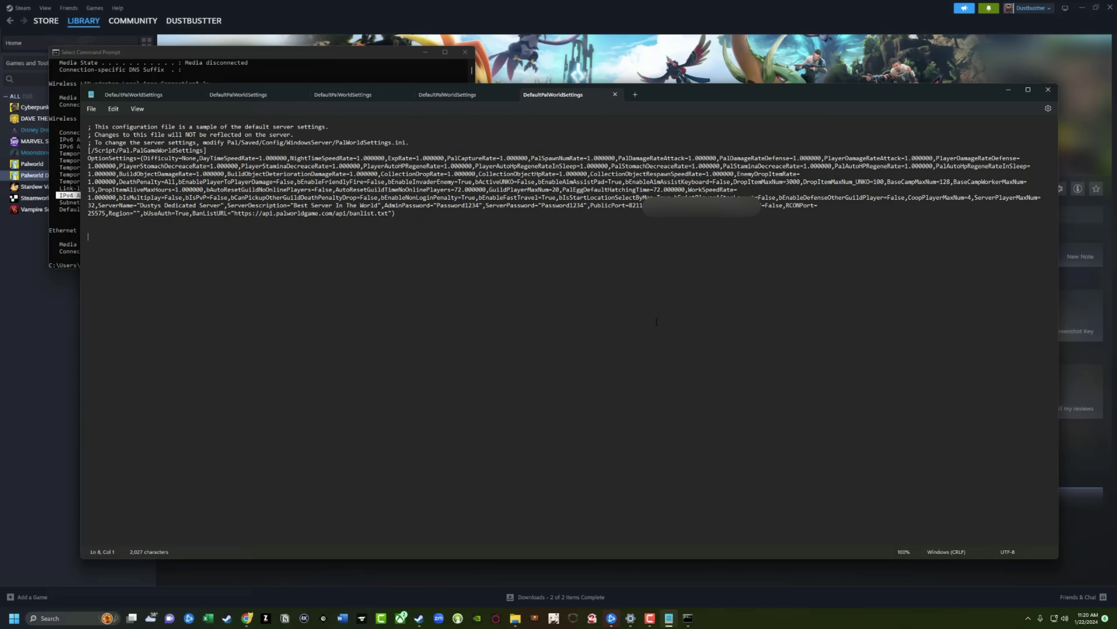
click(96, 110)
click(102, 170)
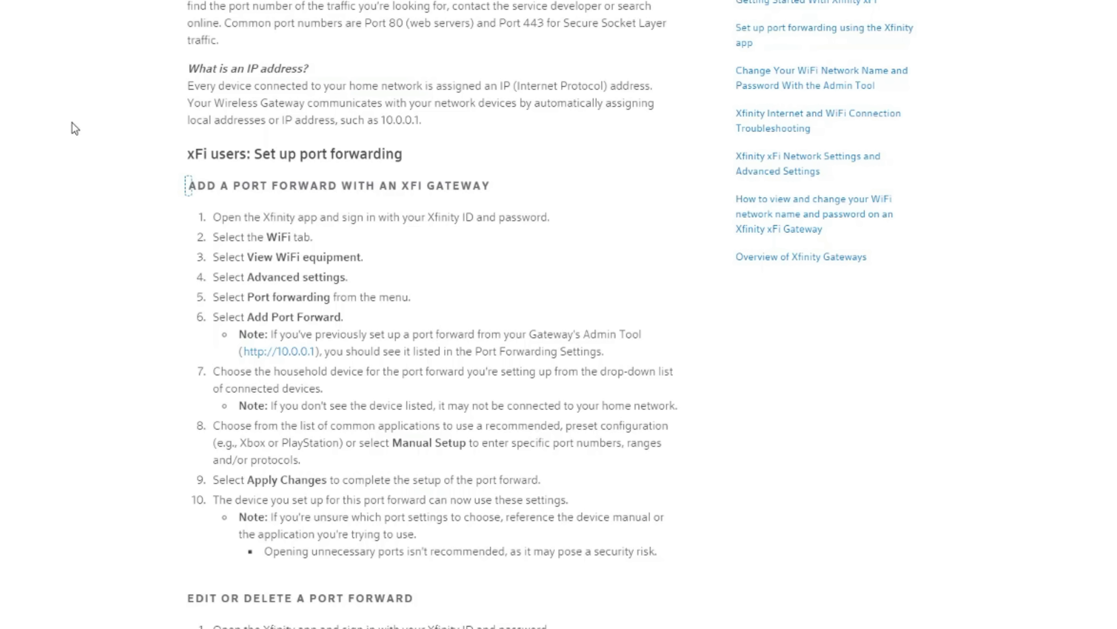
- Read the Xfinity instructions for adding, editing and deleting a port forward, including the Admin Tool section
scroll(75, 128, down, 3)
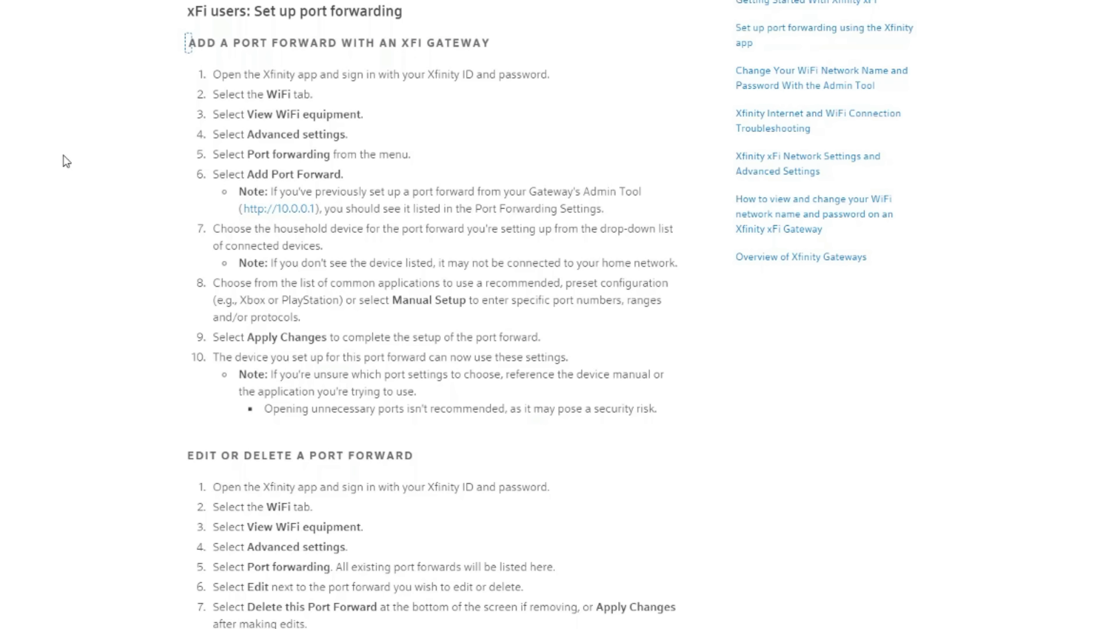
scroll(84, 231, down, 3)
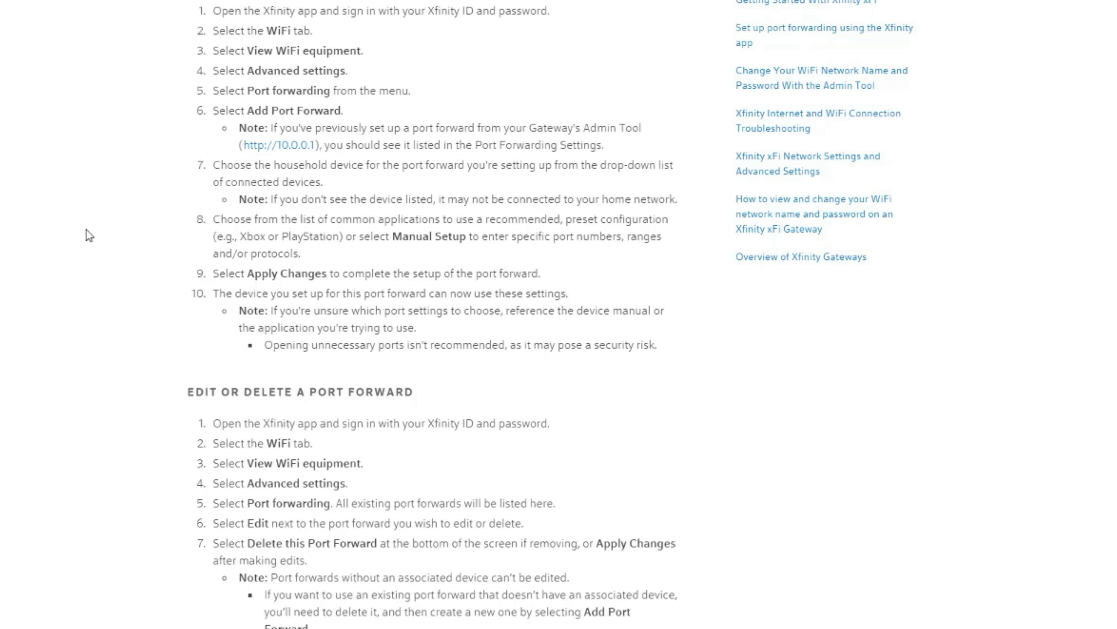
scroll(87, 231, down, 6)
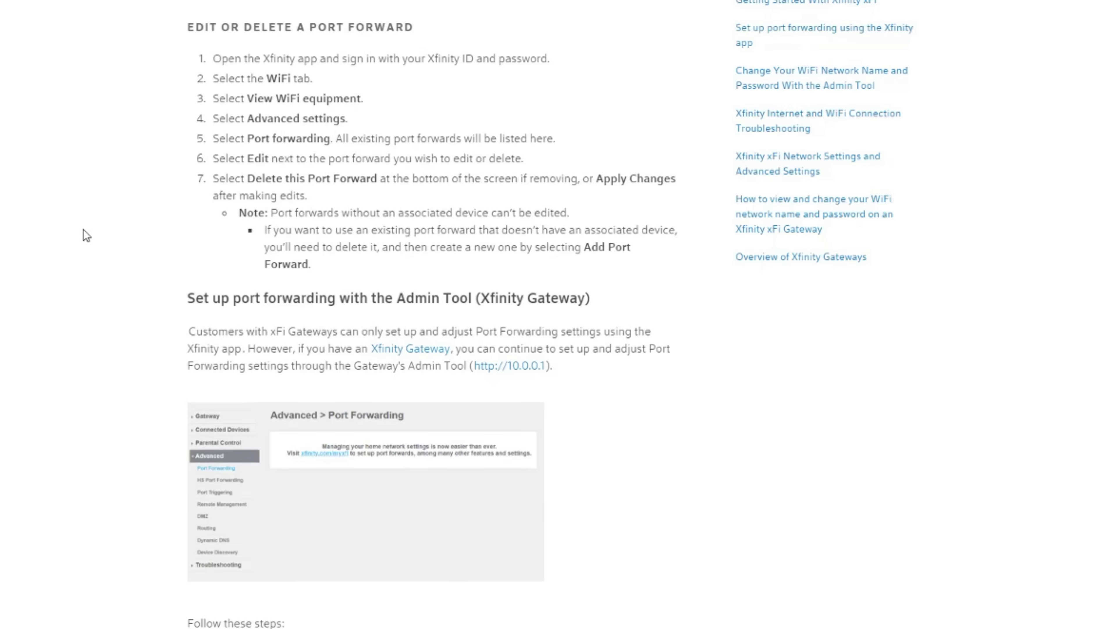
scroll(82, 229, up, 8)
scroll(82, 237, up, 4)
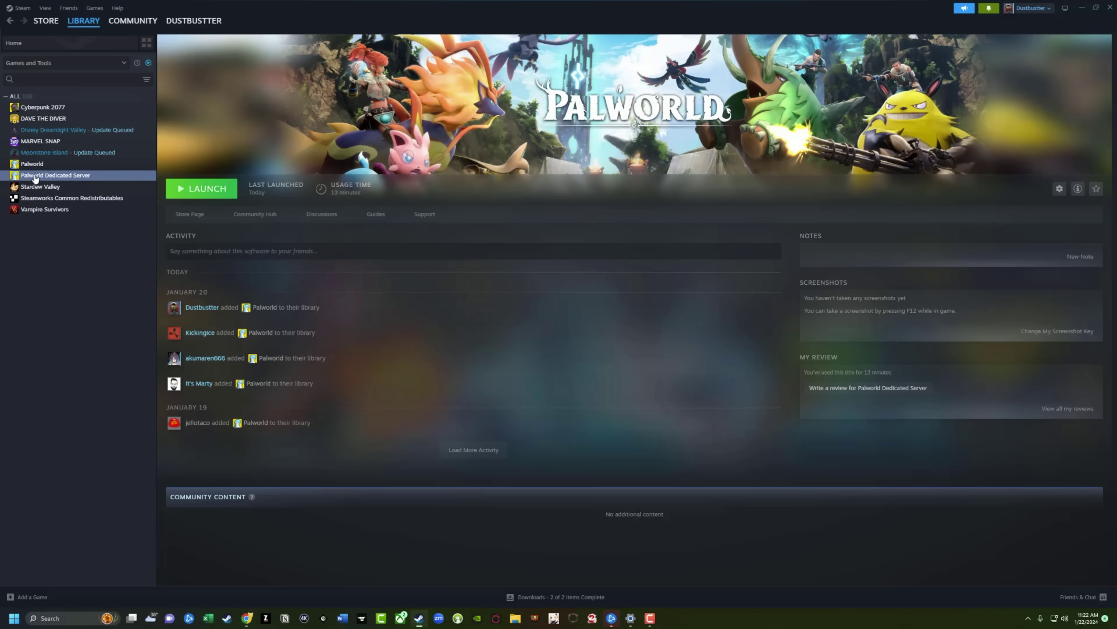
- Launch Palworld Dedicated Server with the Play Palworld Dedicated Server option and return to the Steam library
click(197, 189)
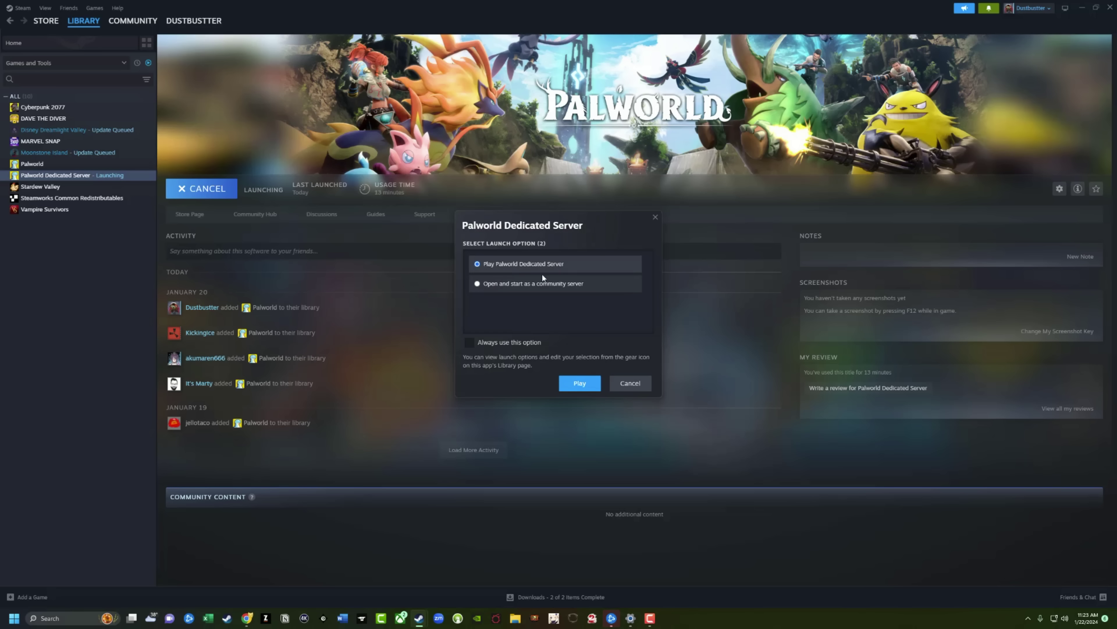
click(580, 383)
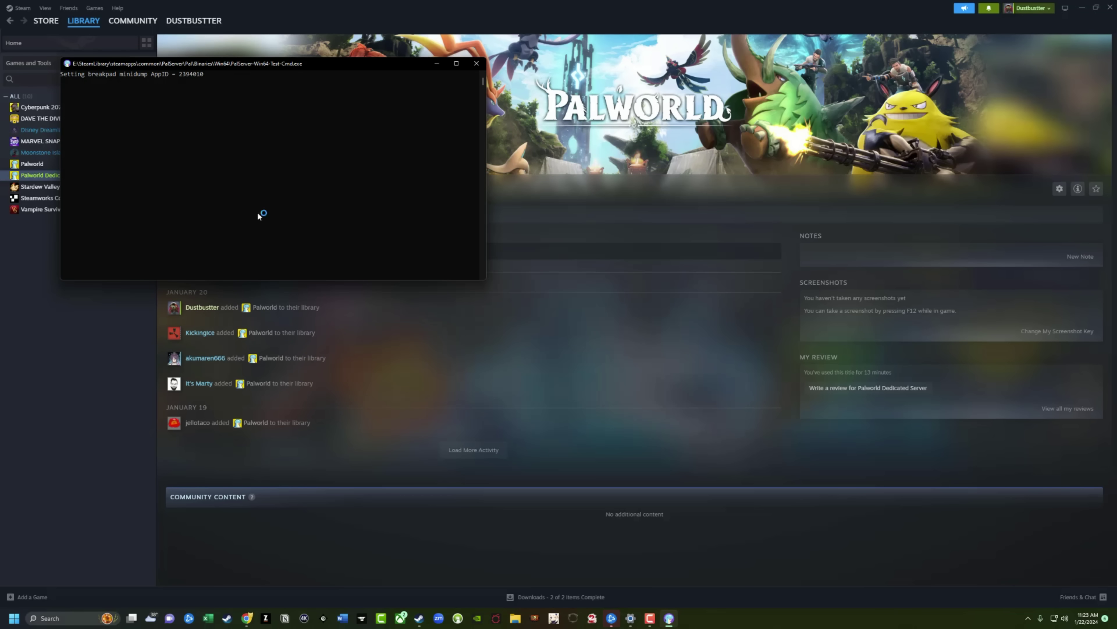
drag(342, 67, 412, 122)
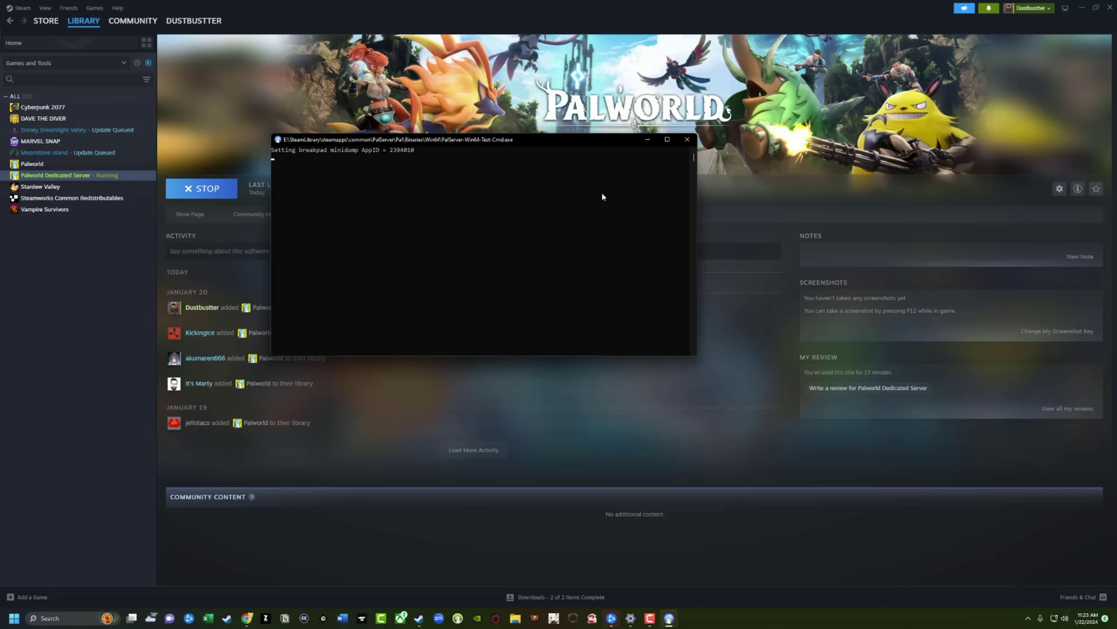
click(107, 317)
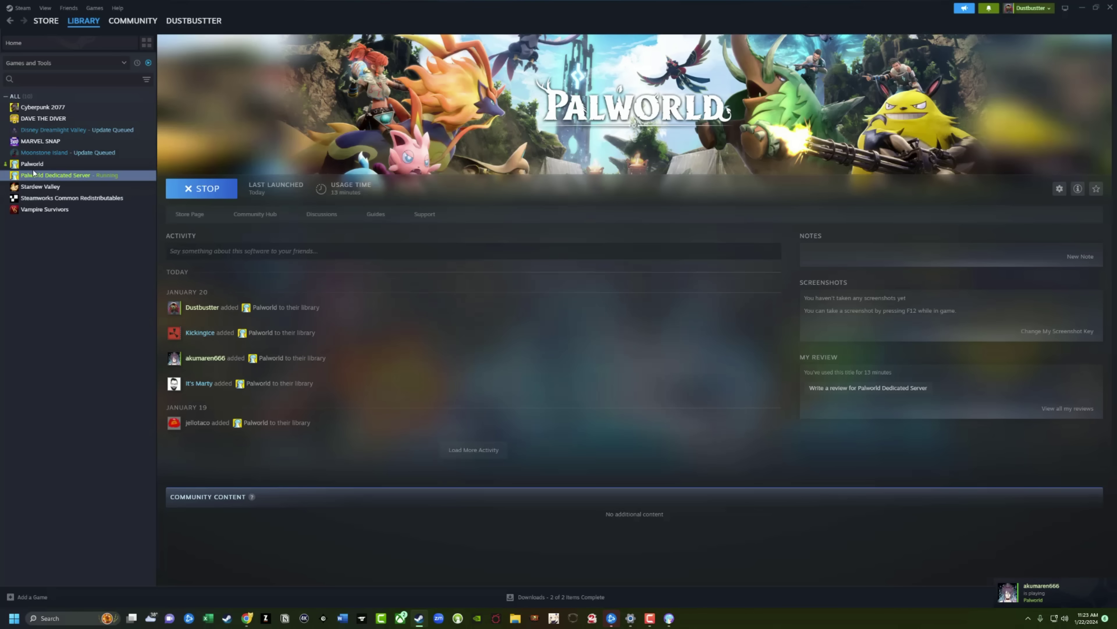
- Launch Palworld and open its multiplayer dedicated server list, accepting the experimental feature notice
click(20, 164)
double_click(20, 164)
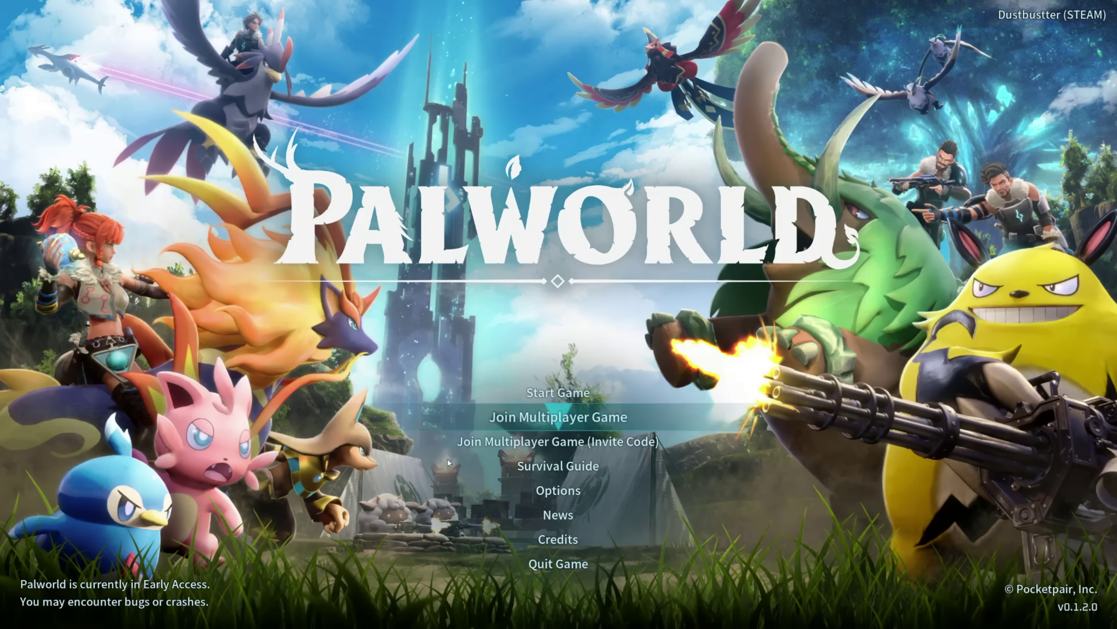
click(485, 424)
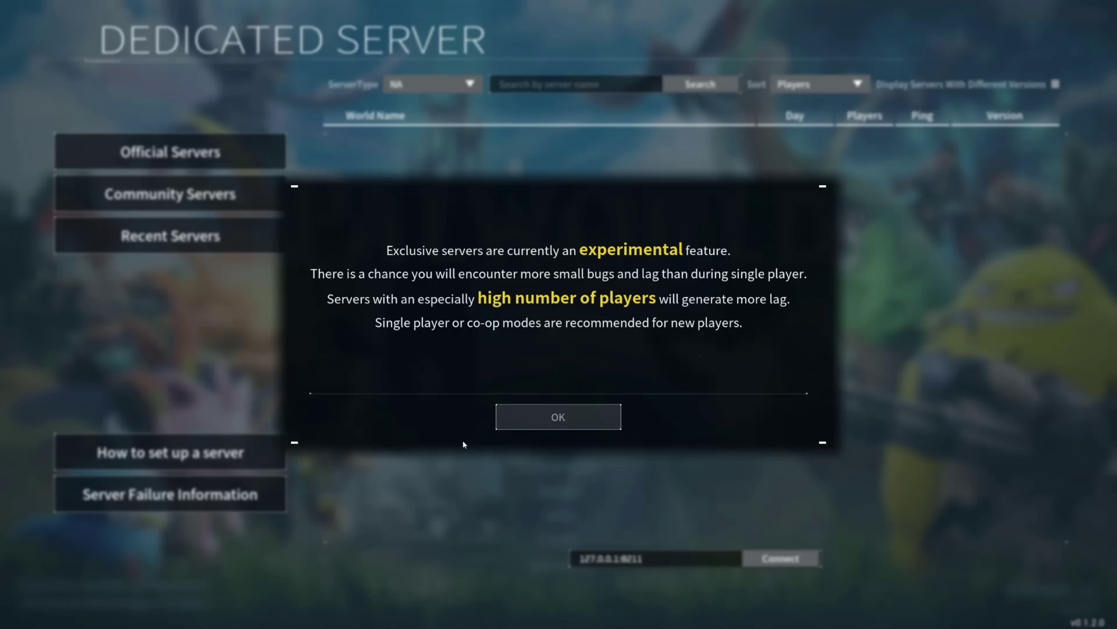
click(551, 417)
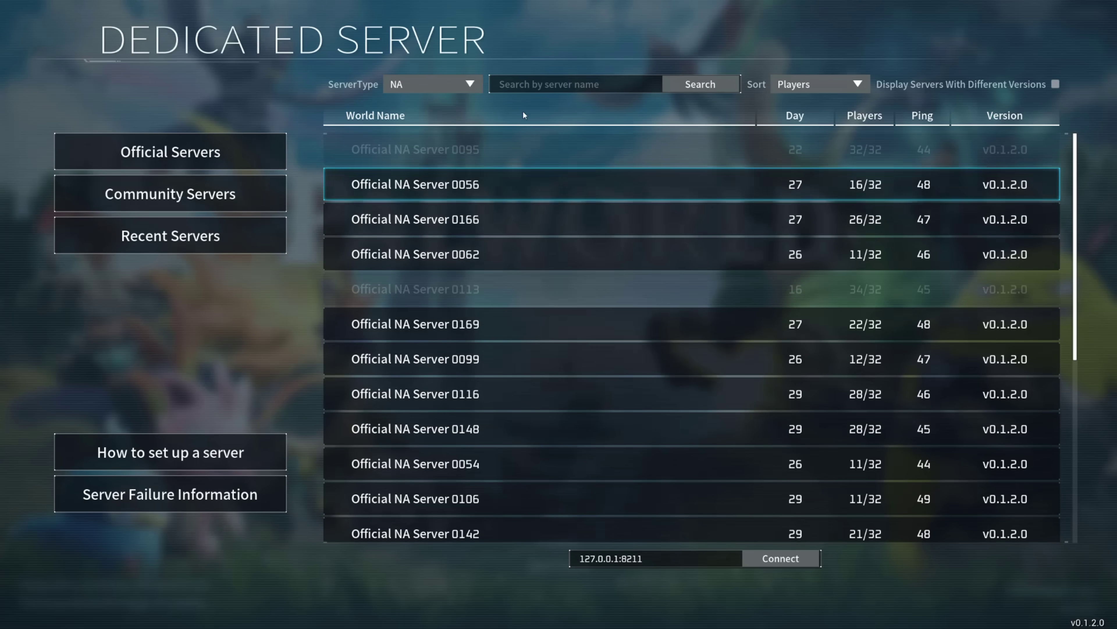
- Search the dedicated servers for Dustys, clear the search and highlight the IP address in the direct connection field
click(540, 91)
text(Dustys)
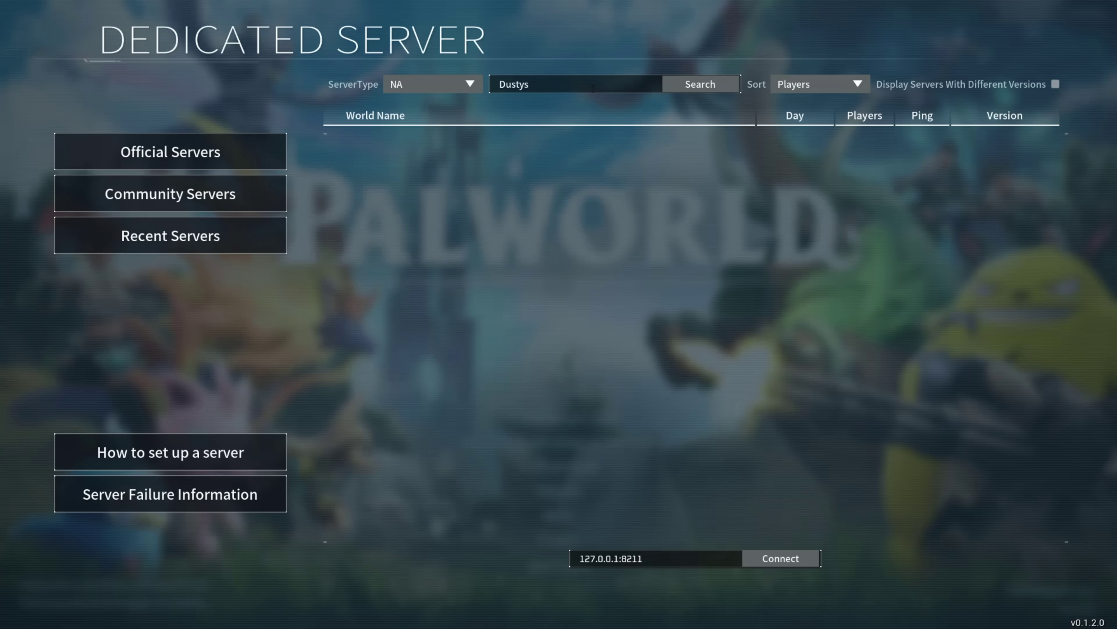
drag(538, 92, 471, 89)
key(BackSpace)
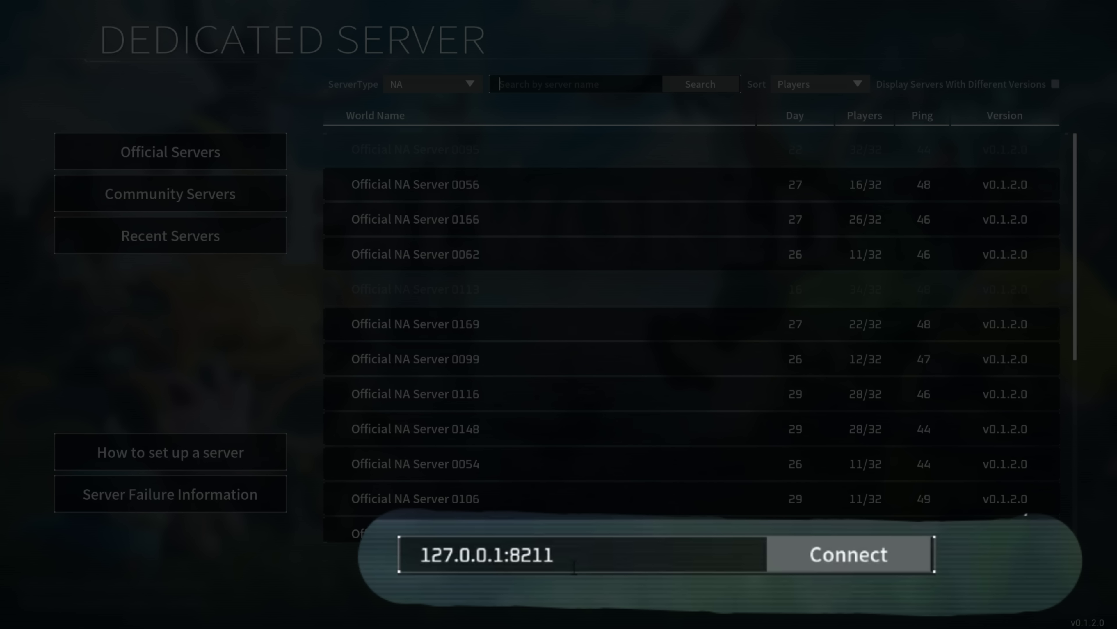
drag(498, 555, 420, 554)
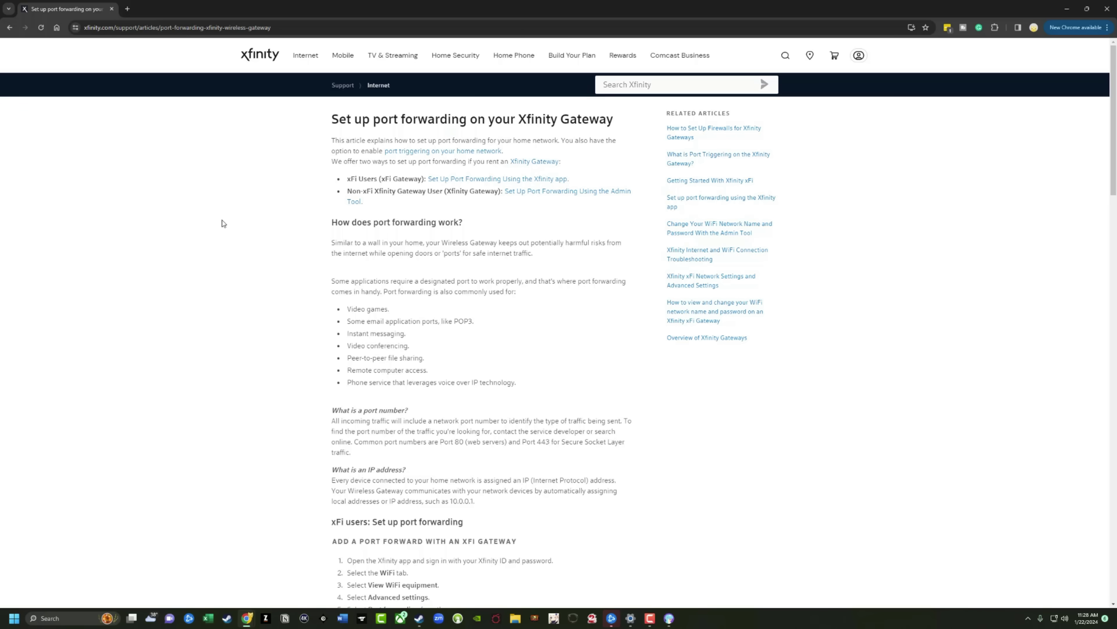
- Review the Xfinity article on port forwarding in Chrome, down to the steps for xFi gateways
scroll(255, 261, down, 3)
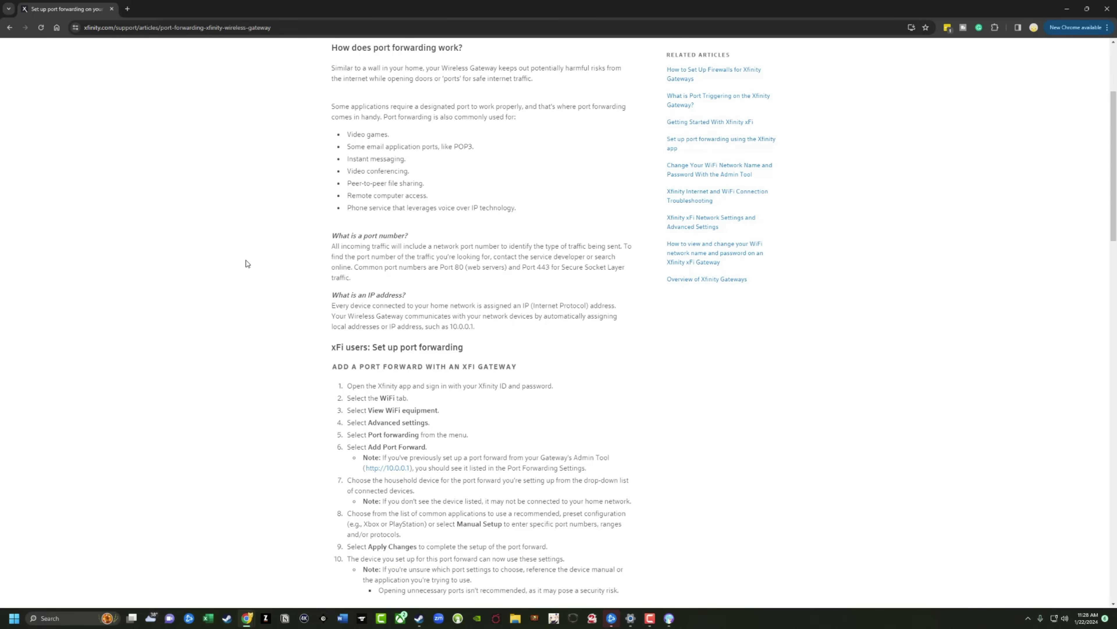